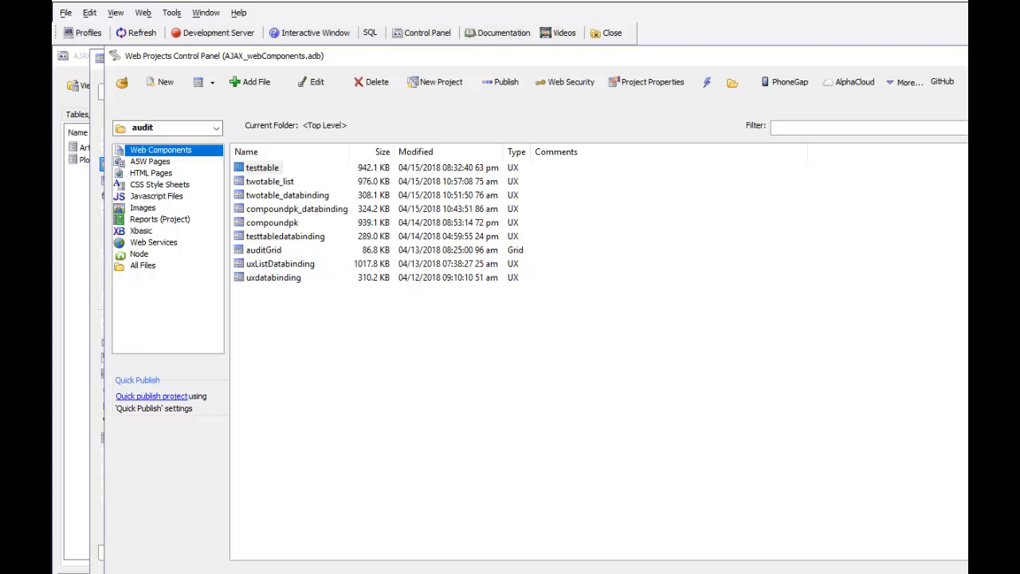
Open the web project's properties and expand the audit table settings for SQL tables
left_click(657, 84)
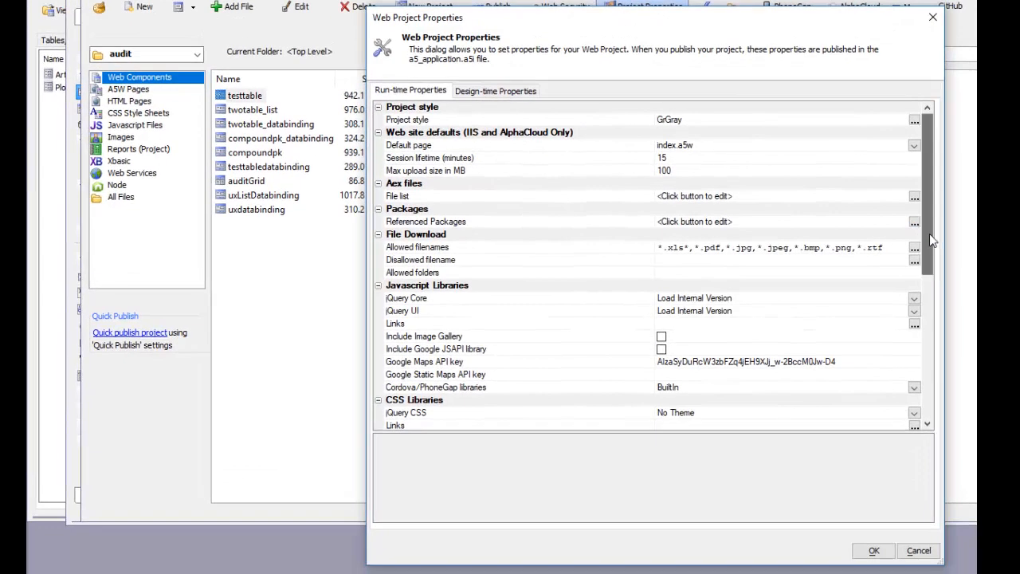
left_click_drag(922, 301, 935, 428)
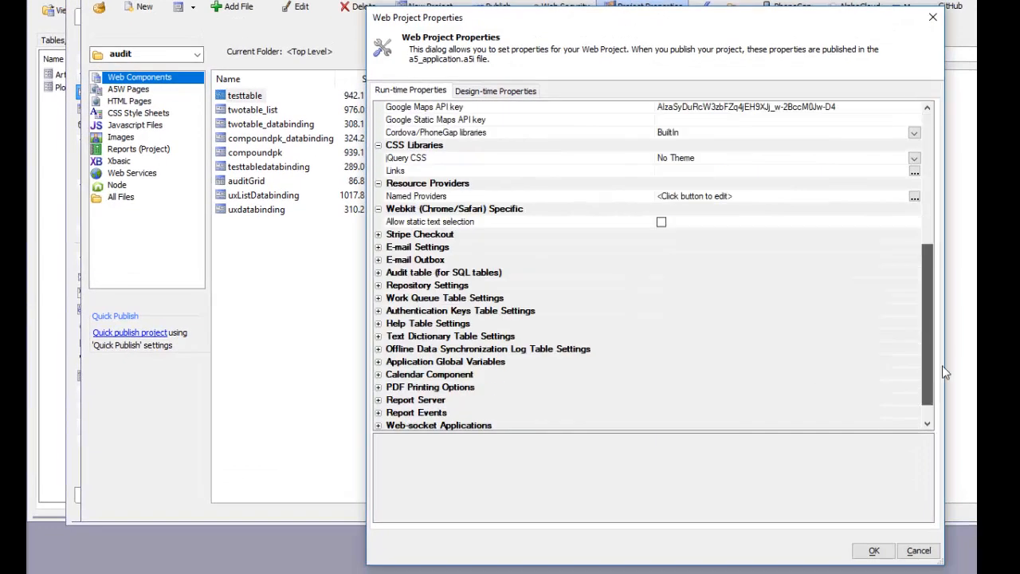
left_click_drag(944, 372, 944, 385)
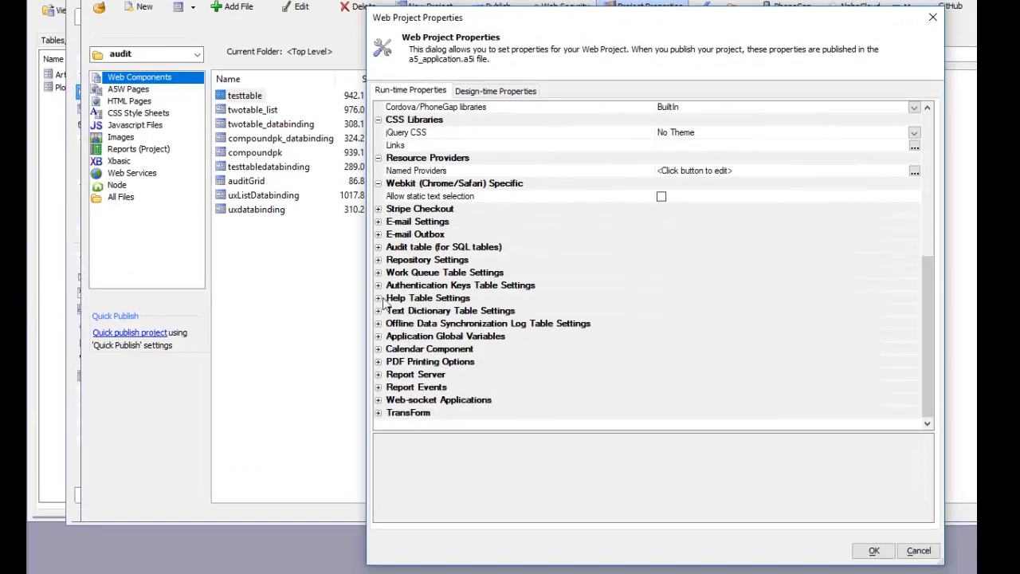
left_click(378, 248)
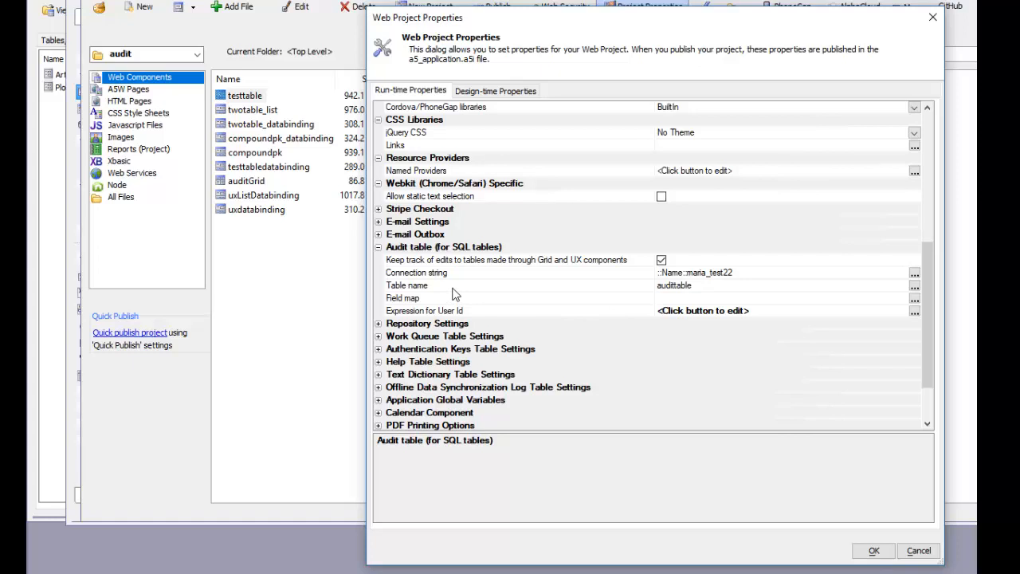
Open the audit table definition from its connection string, review the table and field map, and accept it
left_click(509, 276)
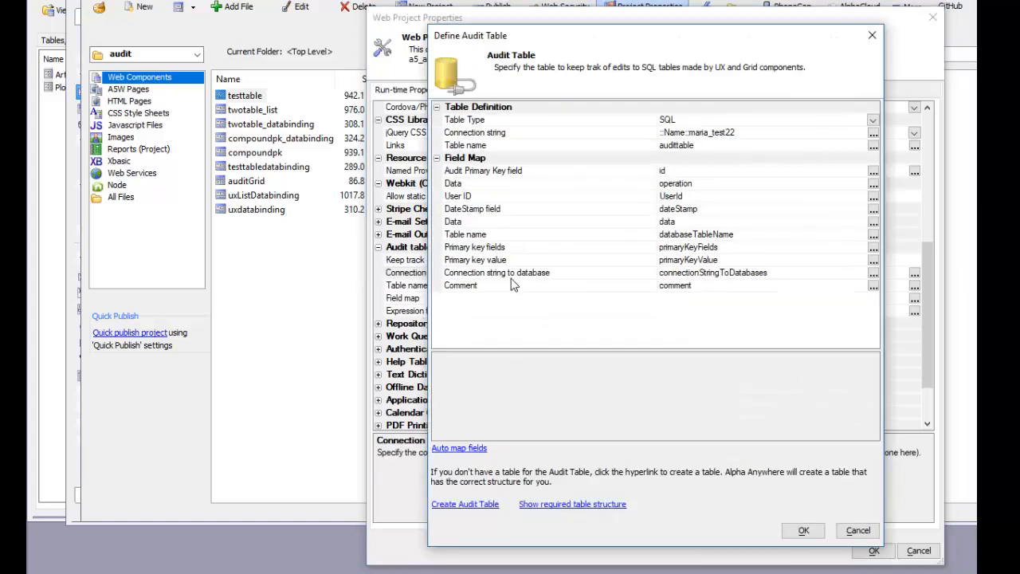
left_click(536, 134)
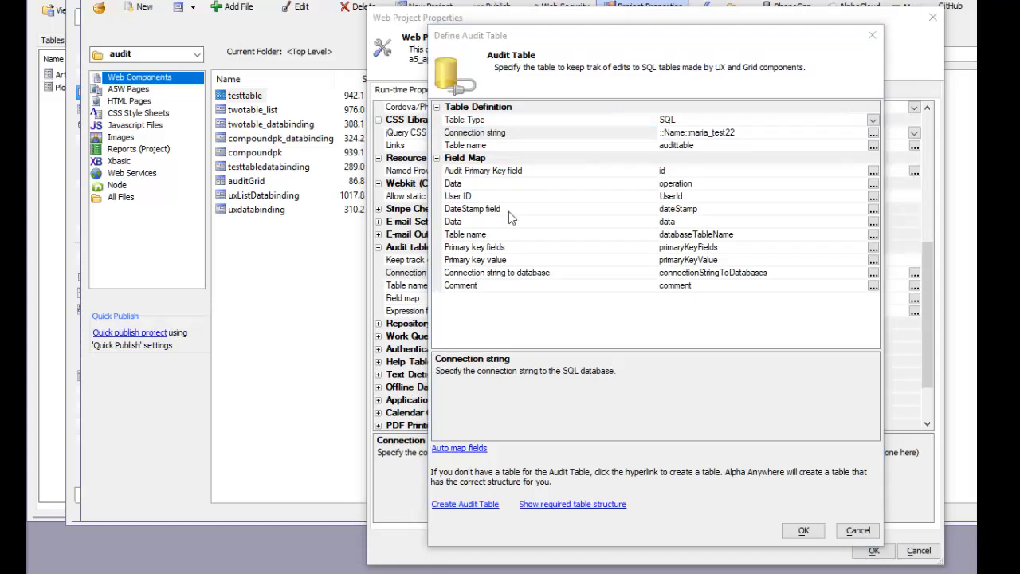
left_click(803, 532)
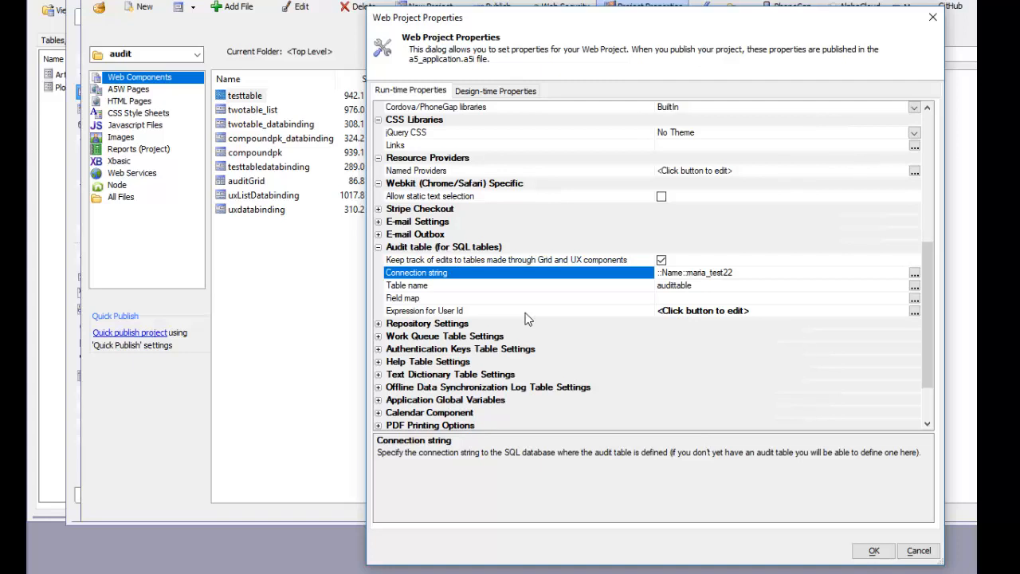
Review the expression used to get the User Id for auditing, and close the project properties
double_click(595, 311)
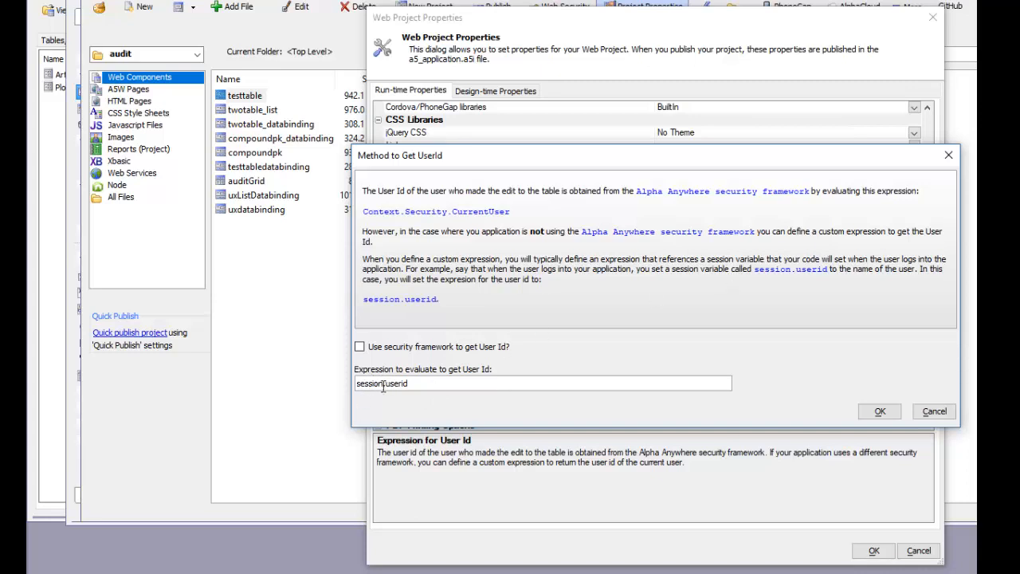
left_click(879, 411)
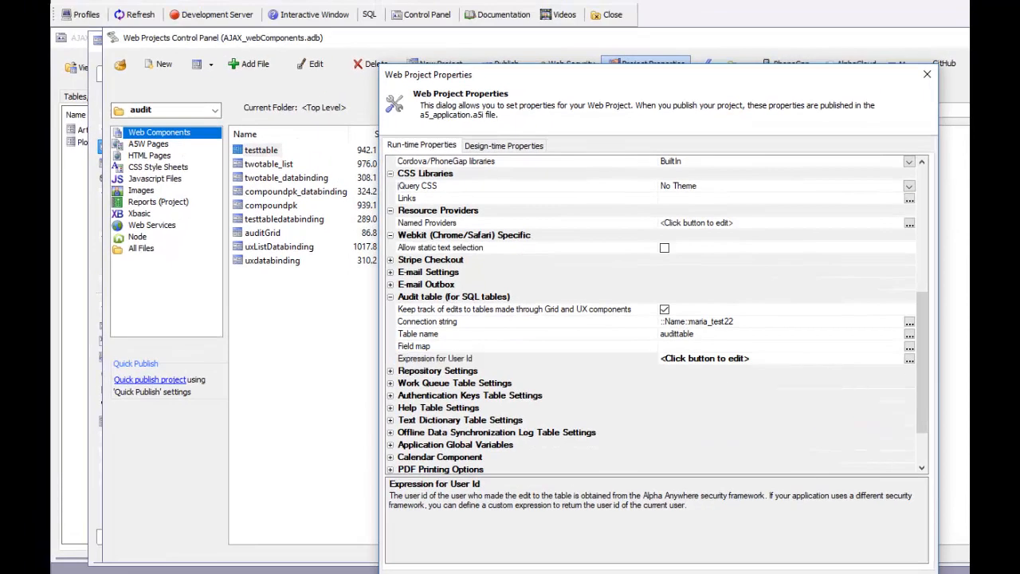
left_click(832, 572)
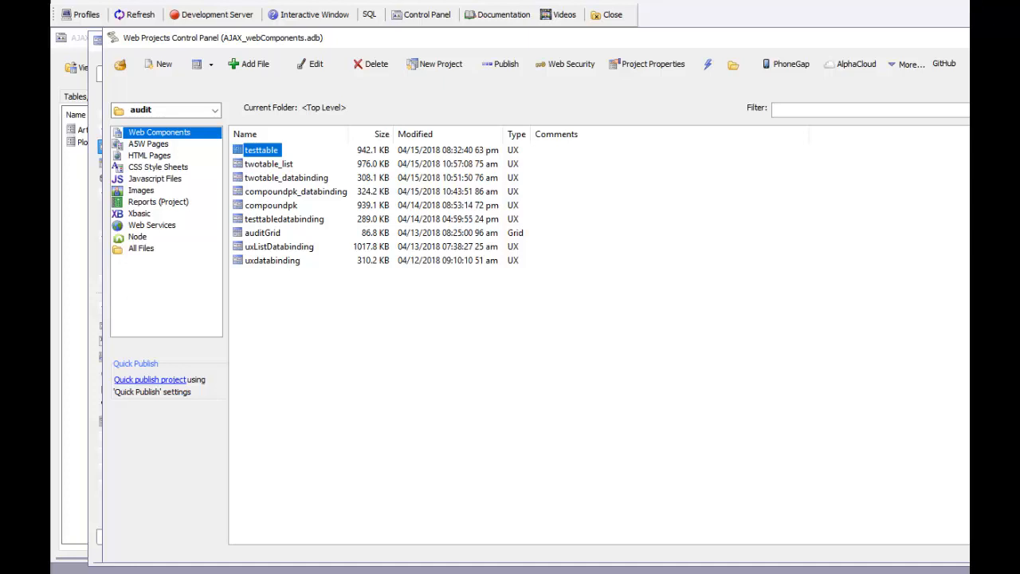
Open the testtable UX component and review the SQL data source of its LIST1 control
left_click(229, 572)
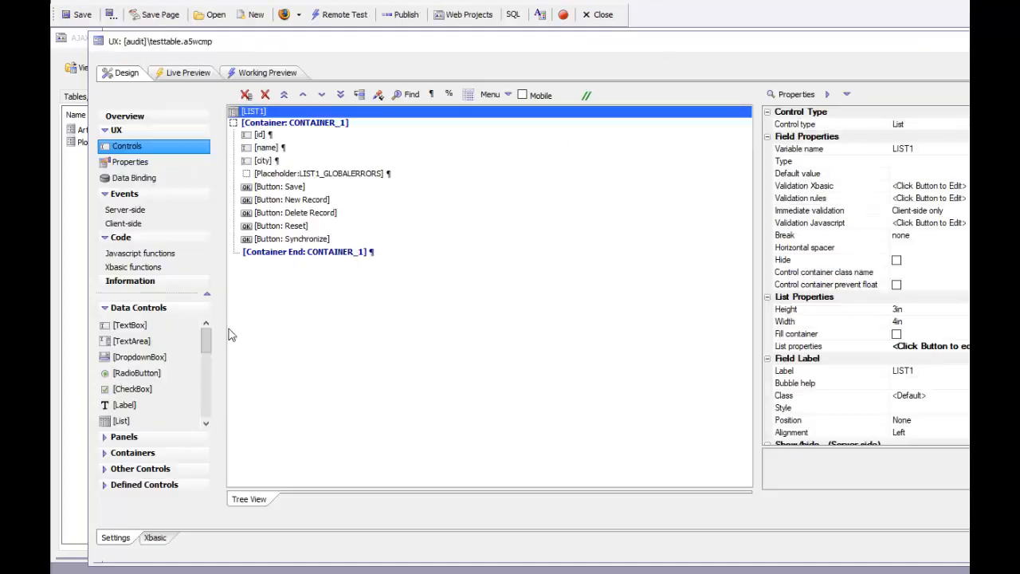
double_click(266, 114)
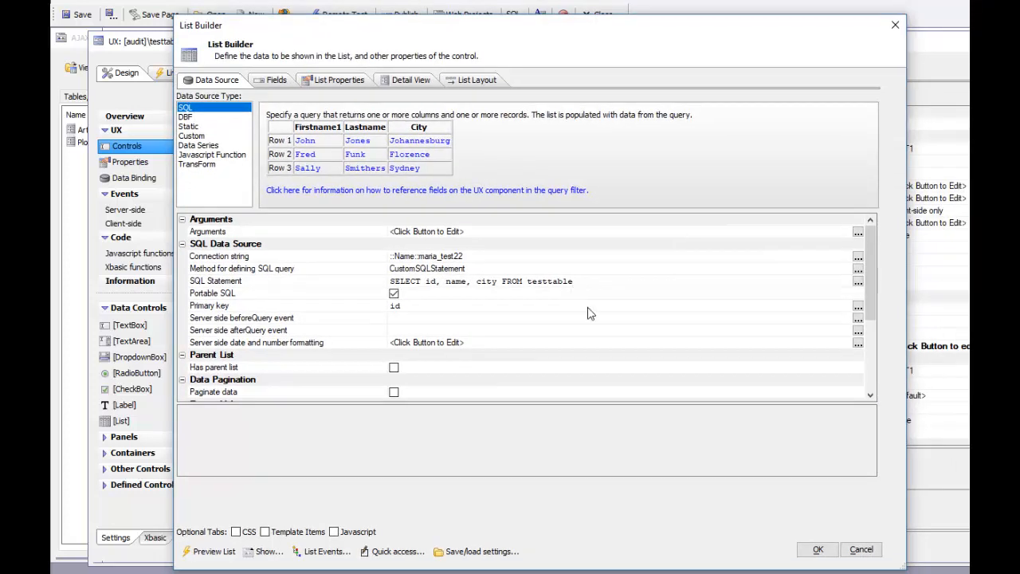
left_click(816, 549)
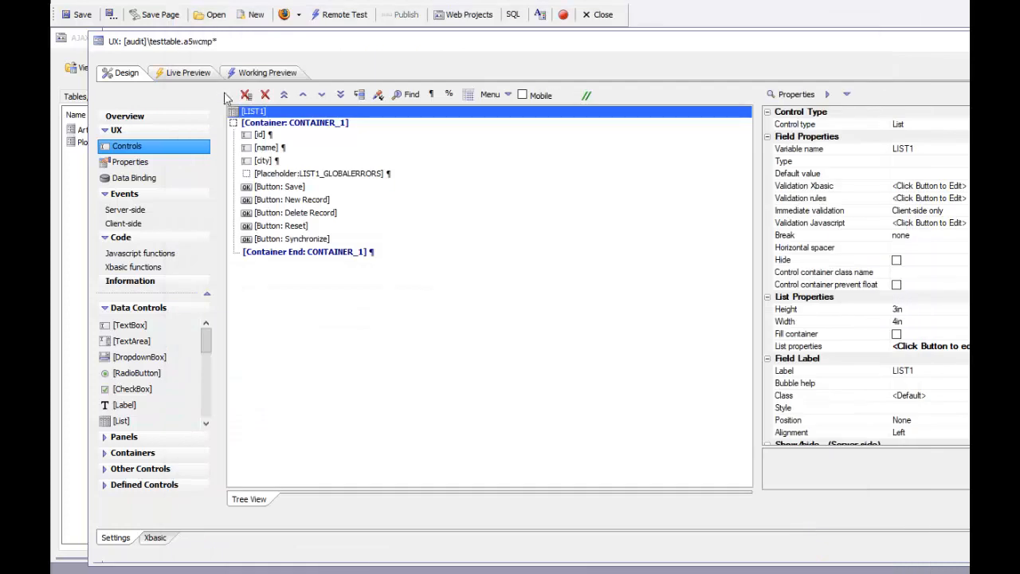
In the working preview, set the city of the record with id 2 to Atlanta and save the record
left_click(259, 73)
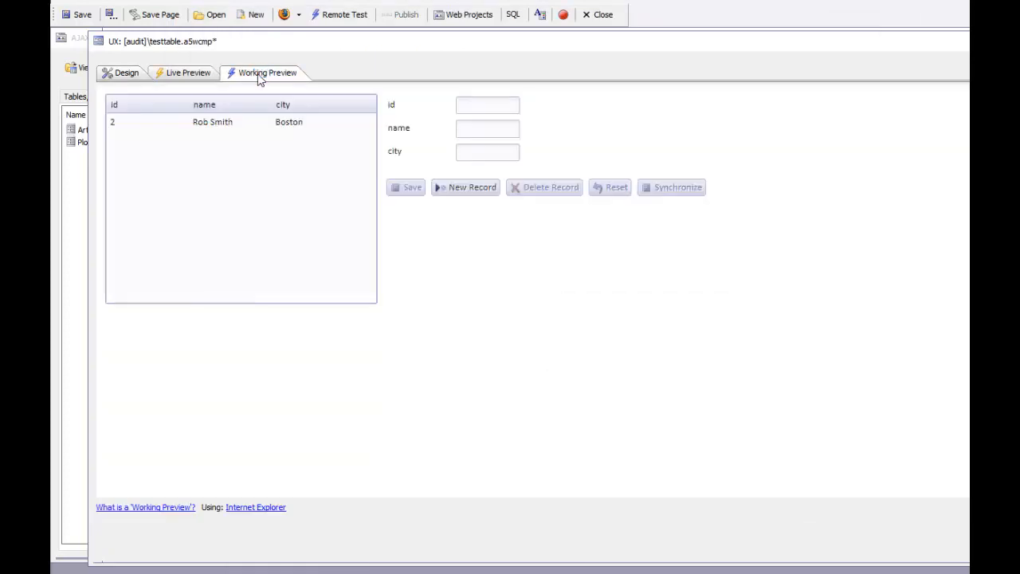
left_click(233, 125)
double_click(494, 155)
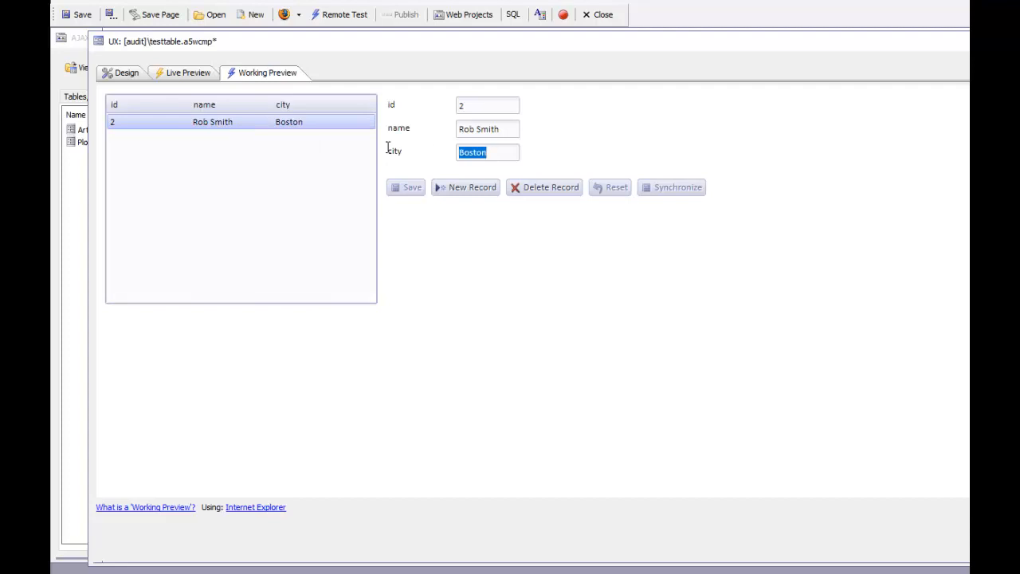
type("Atlanta")
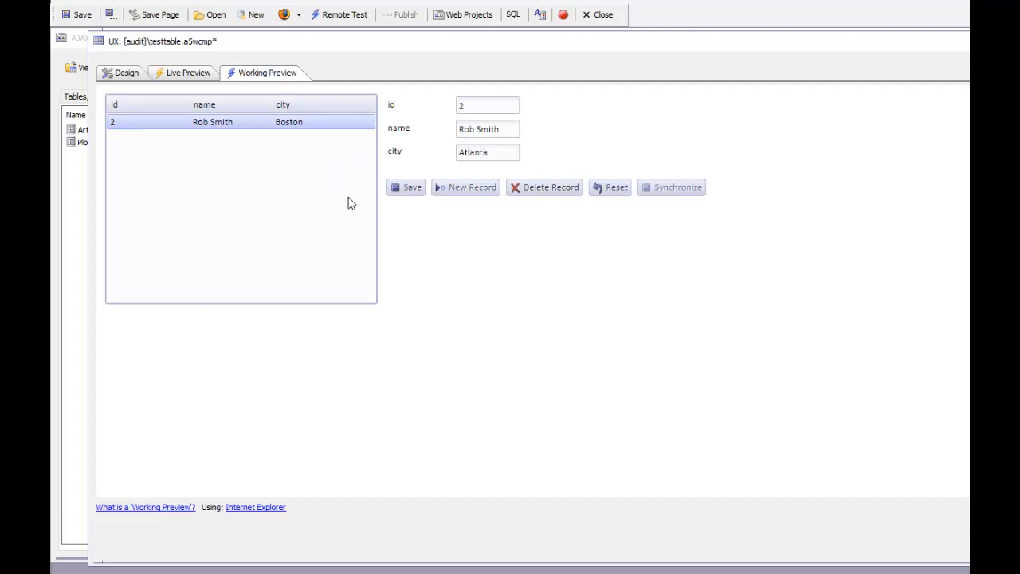
left_click(392, 193)
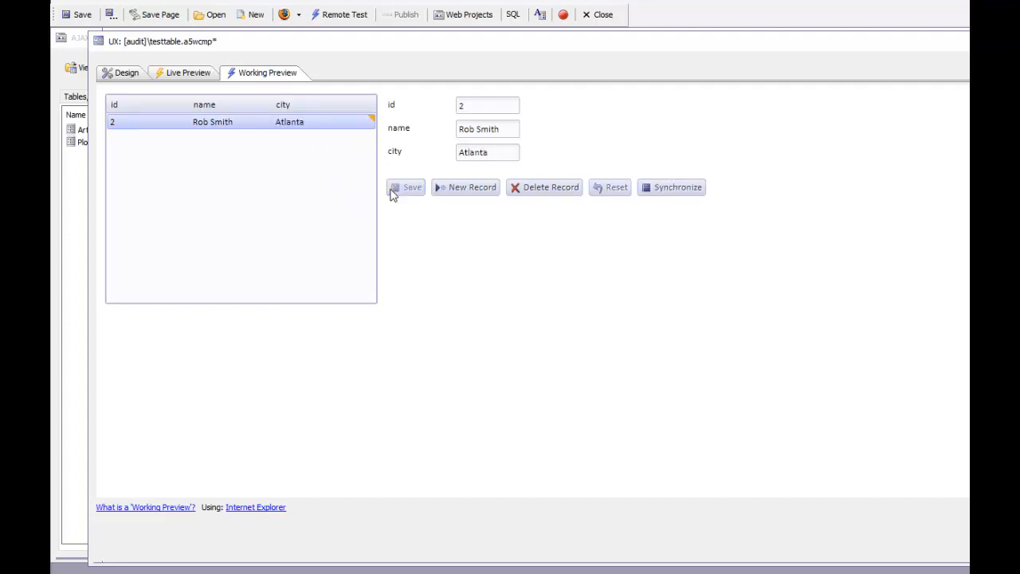
Add a new record with the person's full name and the city NY, and save it to the list
left_click(466, 191)
left_click(487, 131)
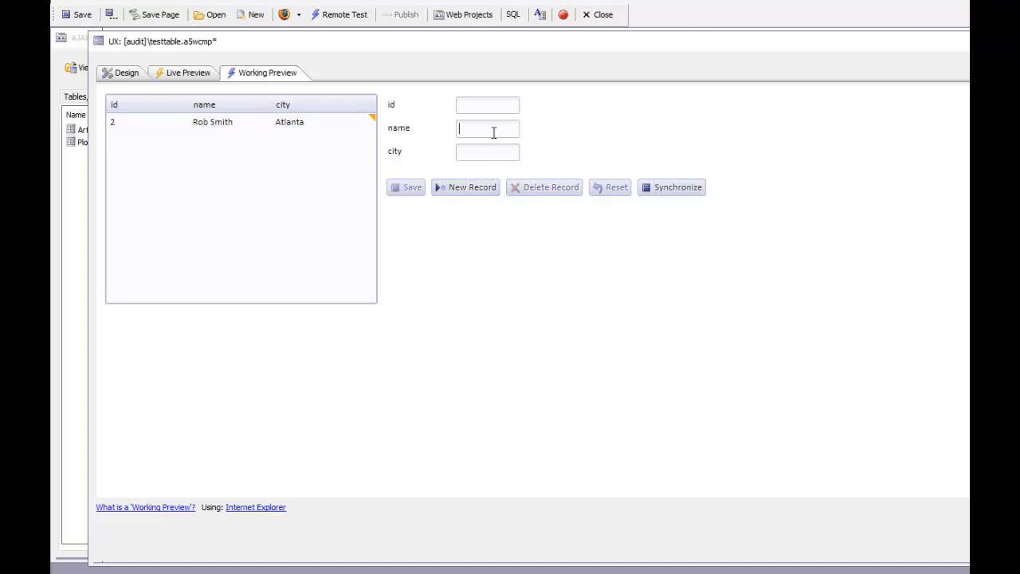
type("Jim")
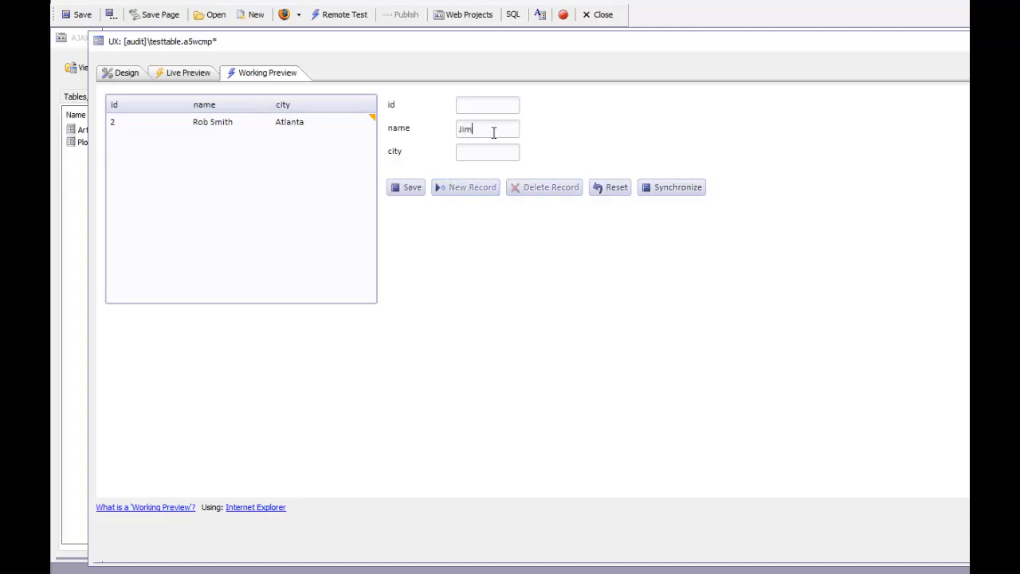
type(" Jones")
key("Tab")
type("NY")
left_click(412, 188)
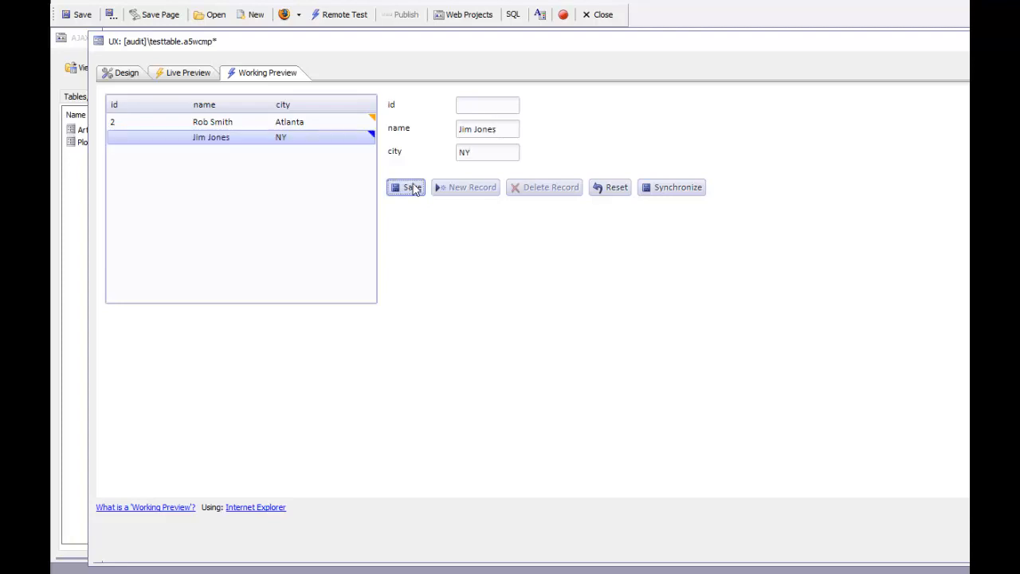
Synchronize the list edits with the database, and refresh the audittable data in the database manager window
left_click(667, 191)
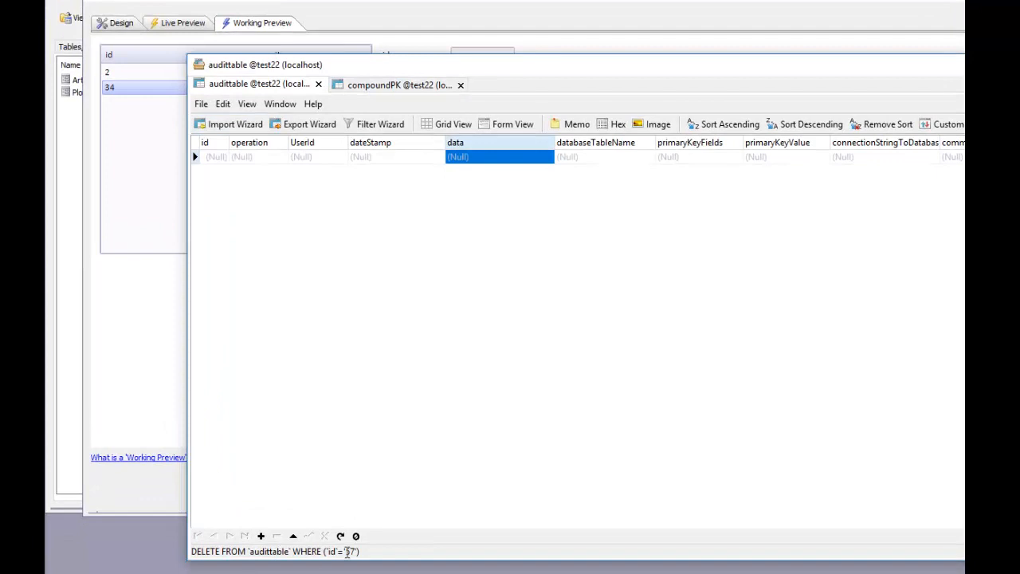
left_click(340, 536)
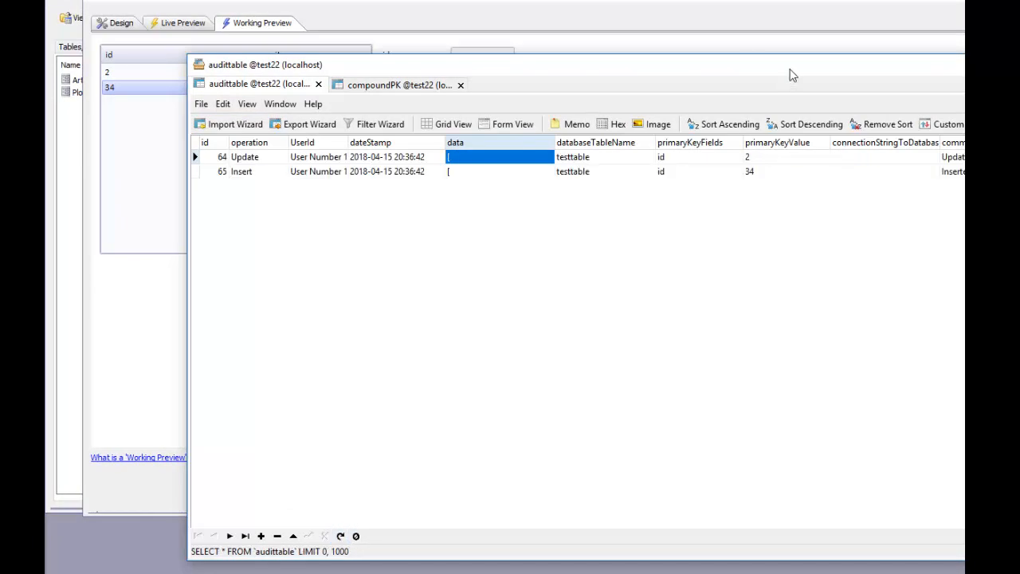
left_click_drag(811, 68, 744, 58)
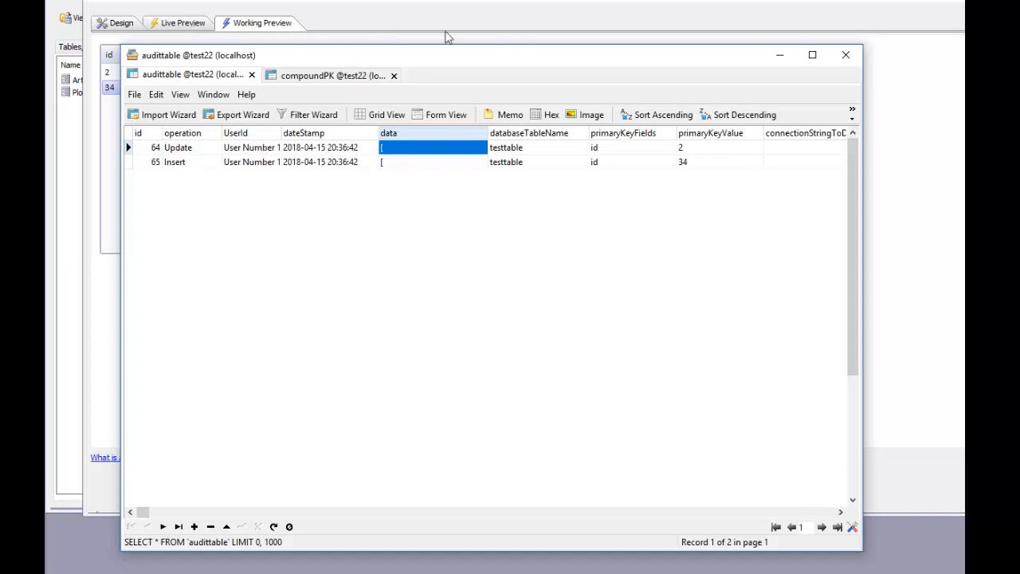
Return to the testtable component's design and examine the session.userid assignment in the onDialogInitialize server-side event
left_click(403, 21)
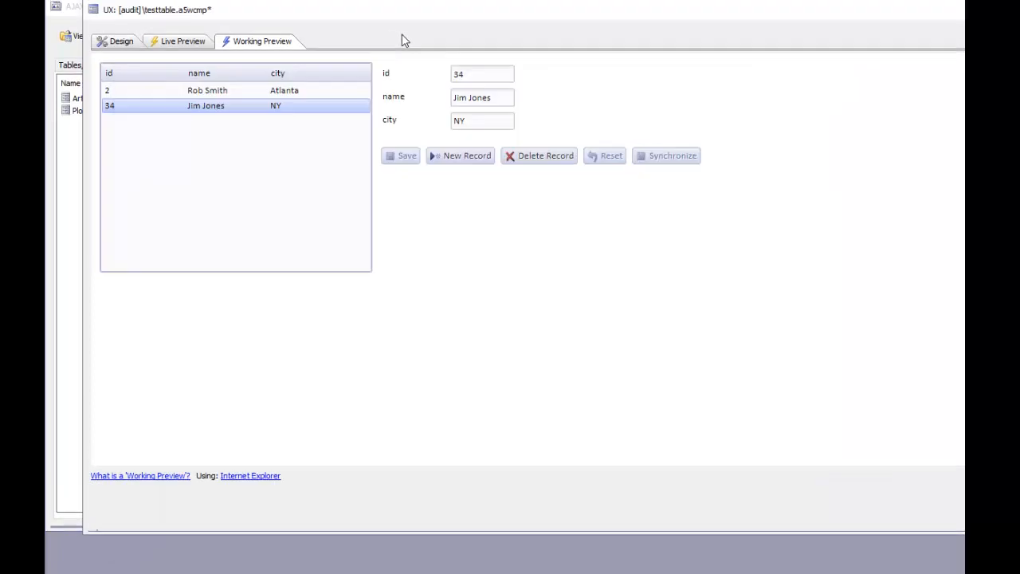
left_click(110, 24)
left_click(118, 210)
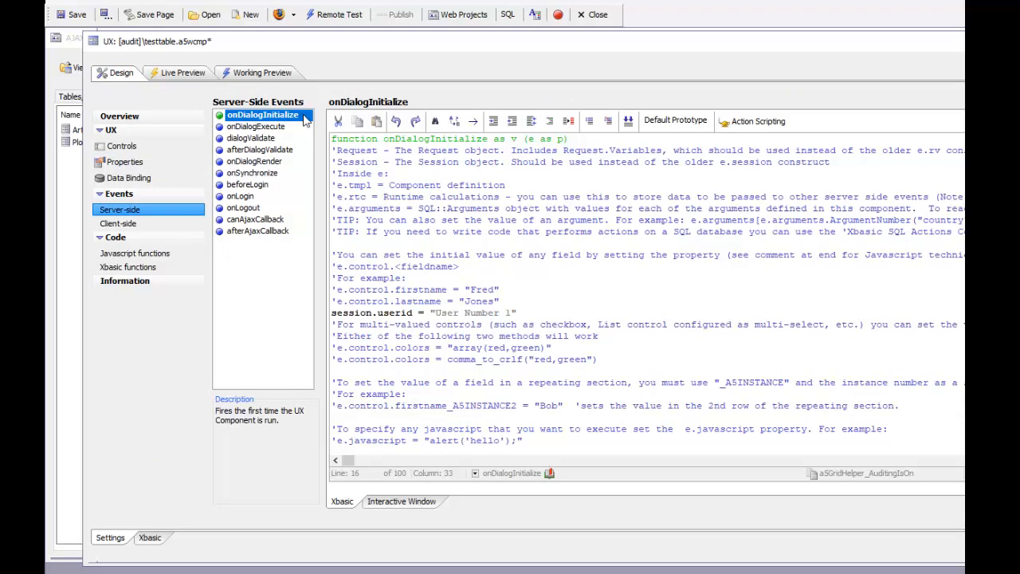
left_click_drag(333, 312, 525, 312)
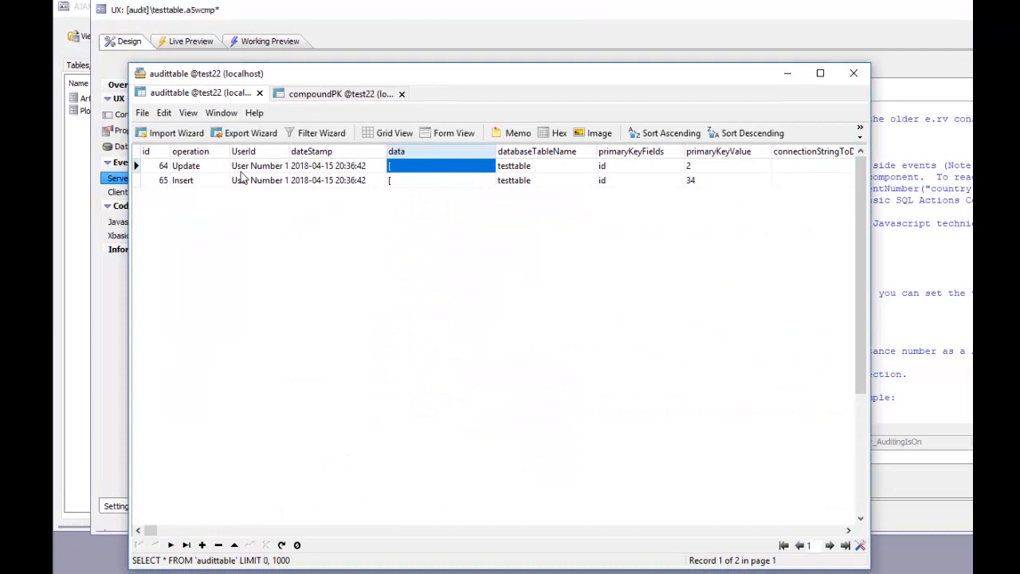
Examine the Update entry's date stamp, data, table name and primary key in audittable's form view, and advance to the next entry
left_click(185, 166)
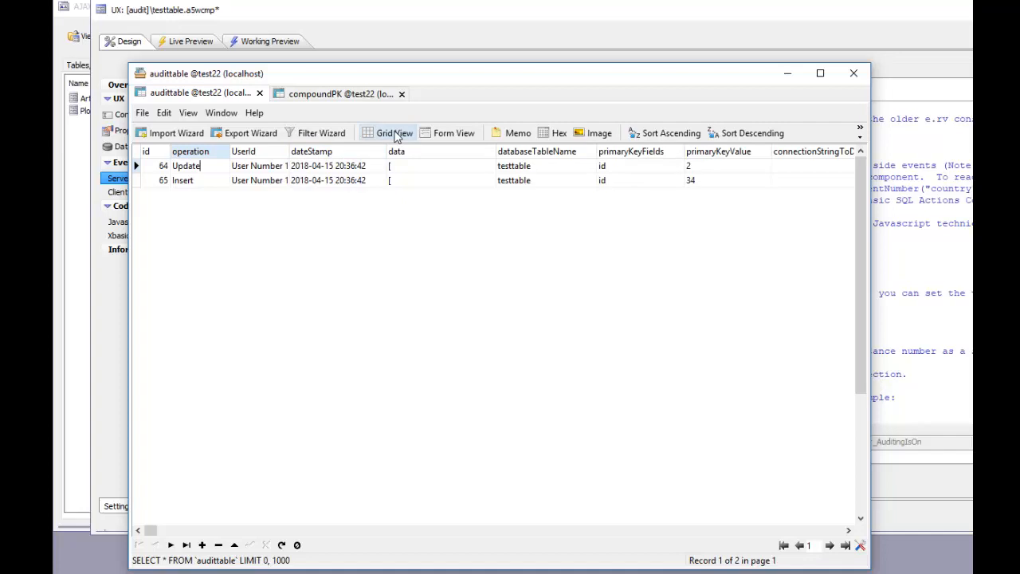
left_click(452, 136)
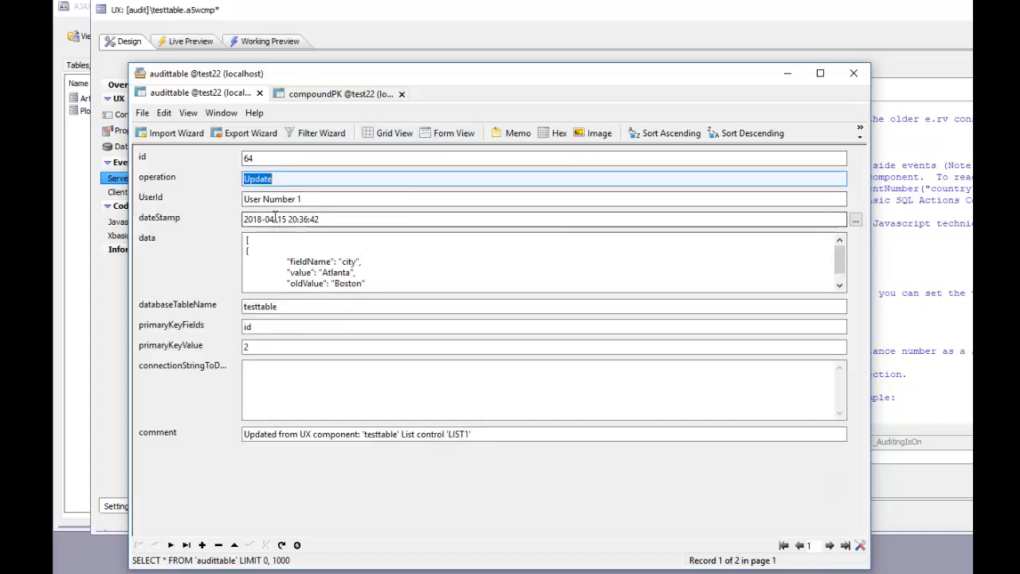
left_click(341, 219)
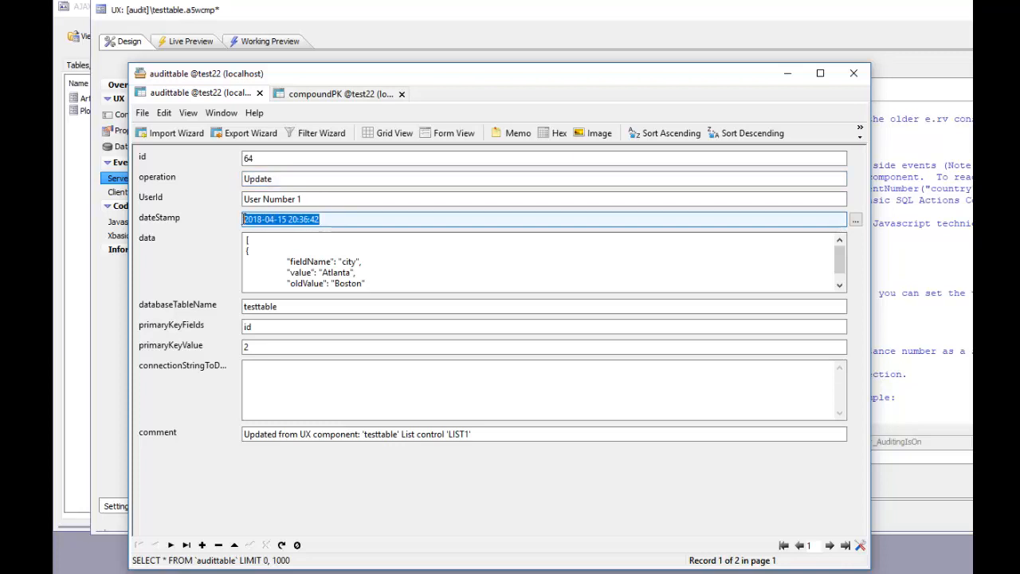
left_click(321, 261)
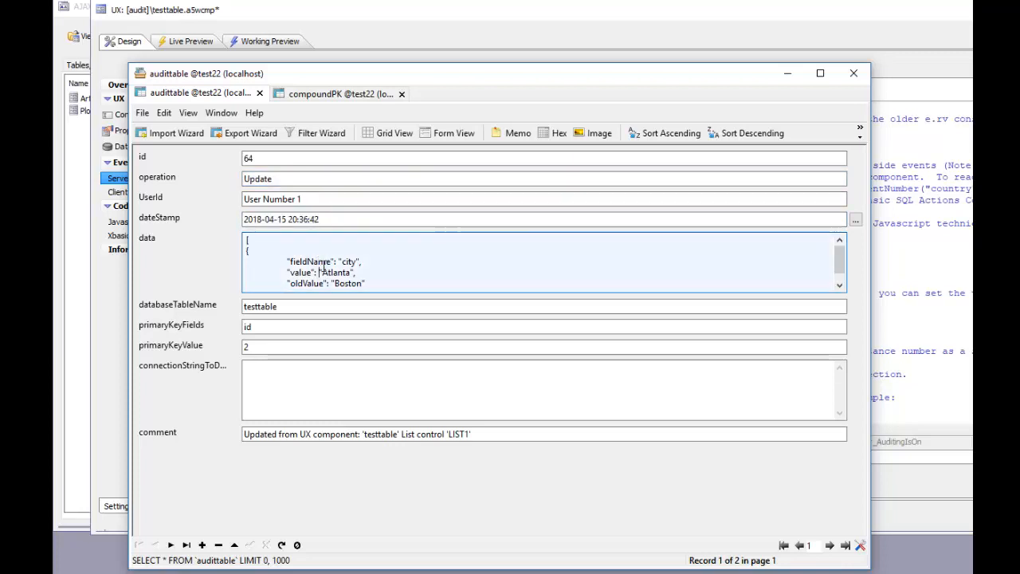
key("ctrl+End")
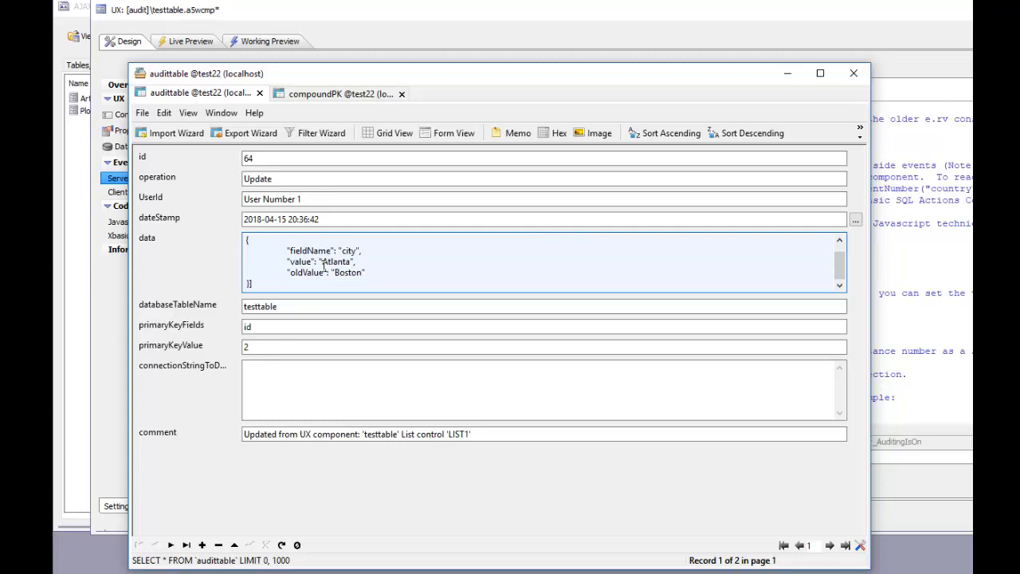
left_click(286, 308)
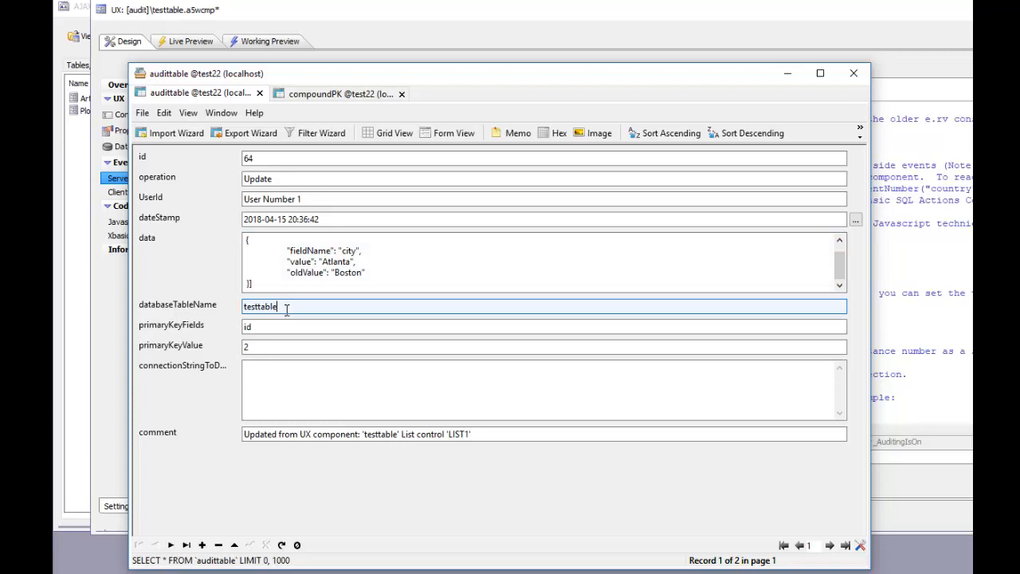
left_click(273, 326)
left_click(263, 348)
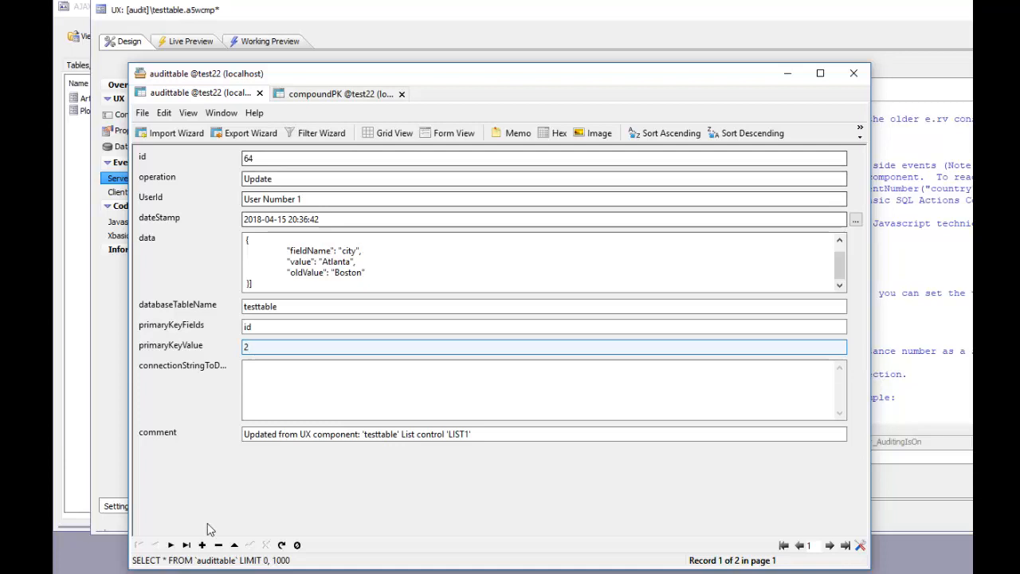
left_click(170, 545)
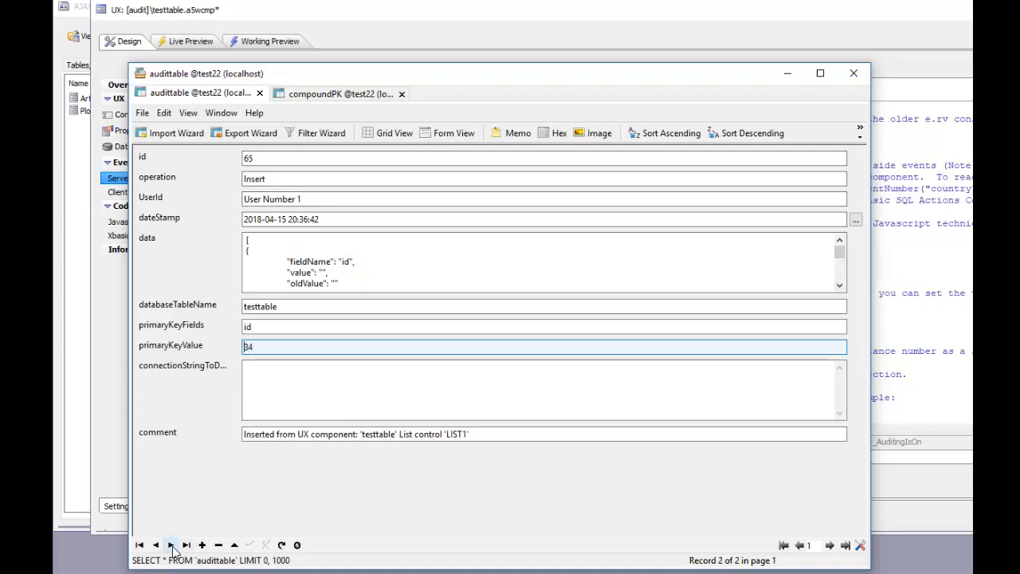